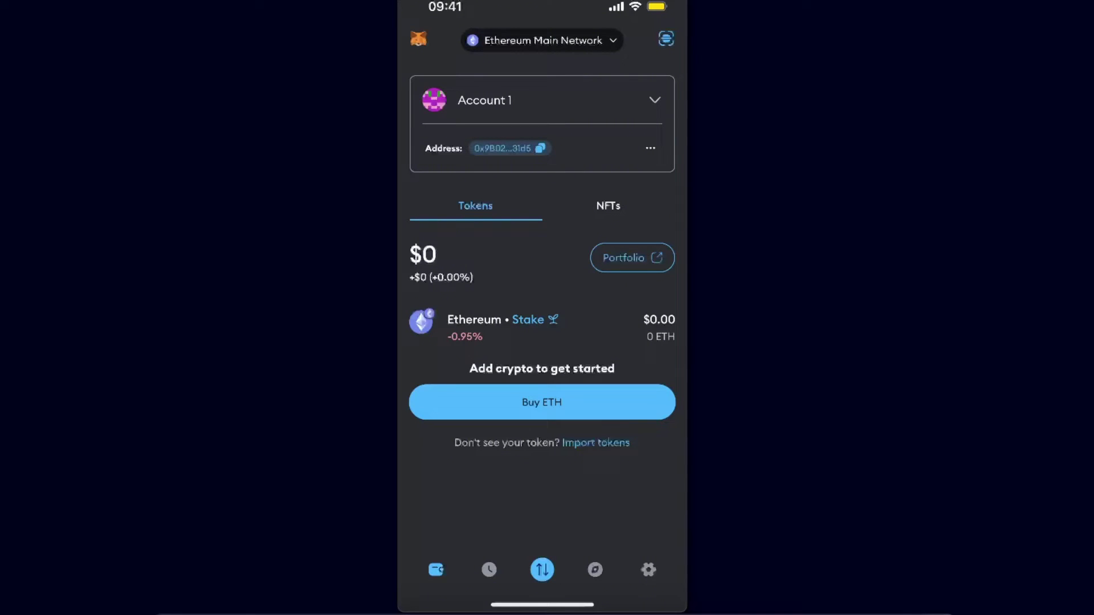
Step: Switch the wallet network to BNB Chain and start a swap from BNB
left_click(542, 40)
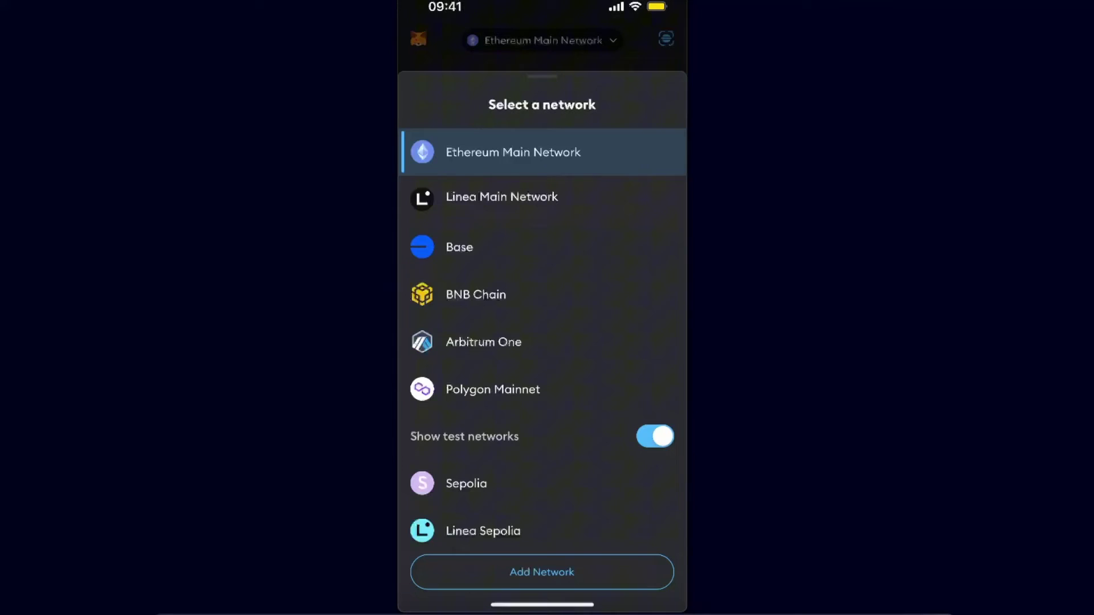
left_click(478, 291)
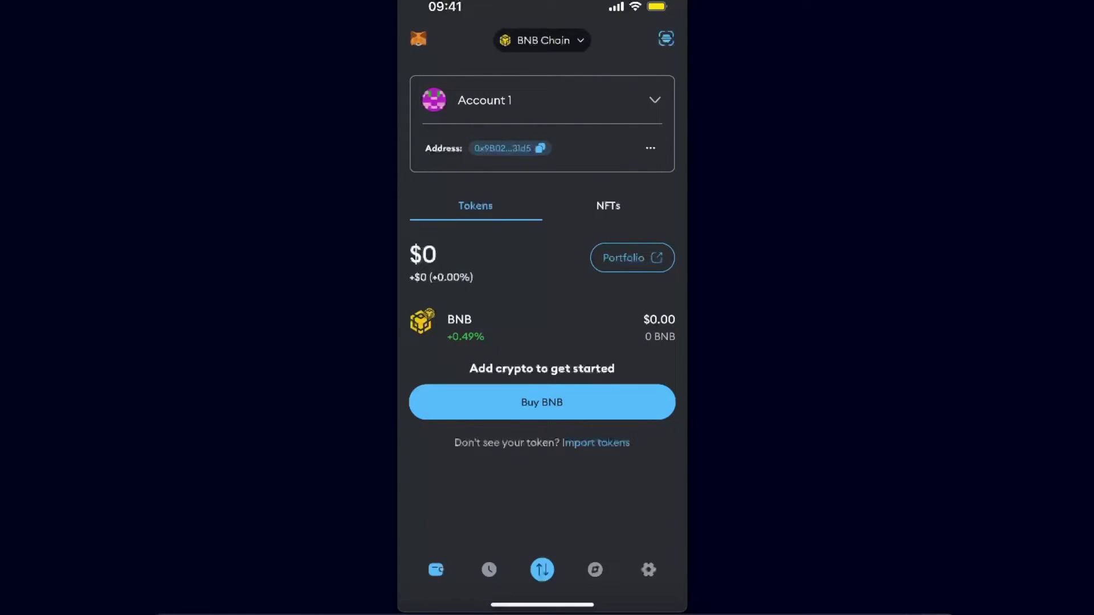
left_click(542, 570)
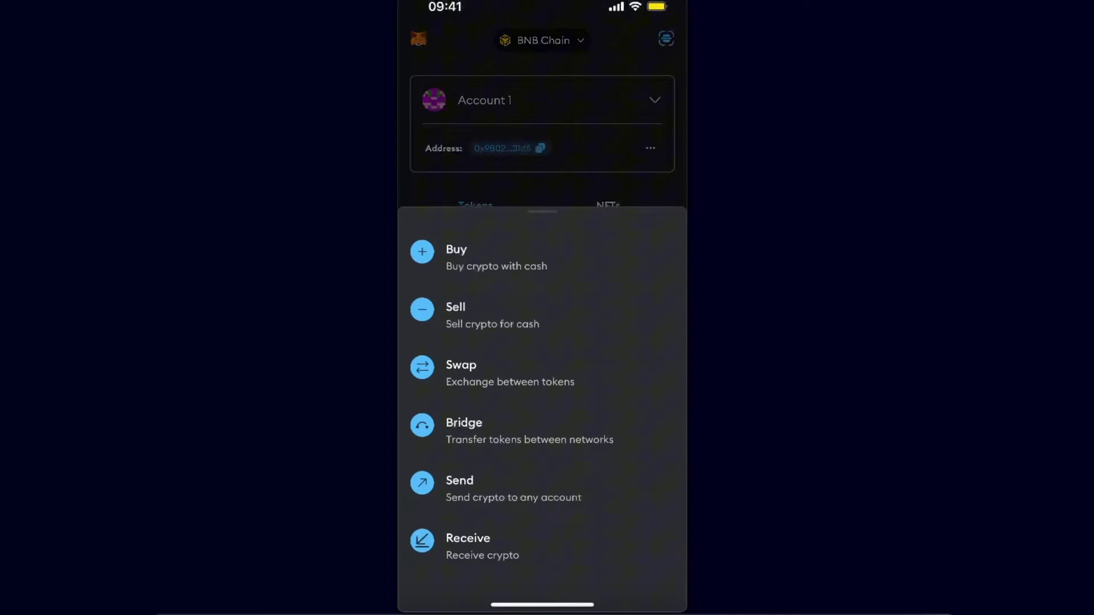
left_click(461, 367)
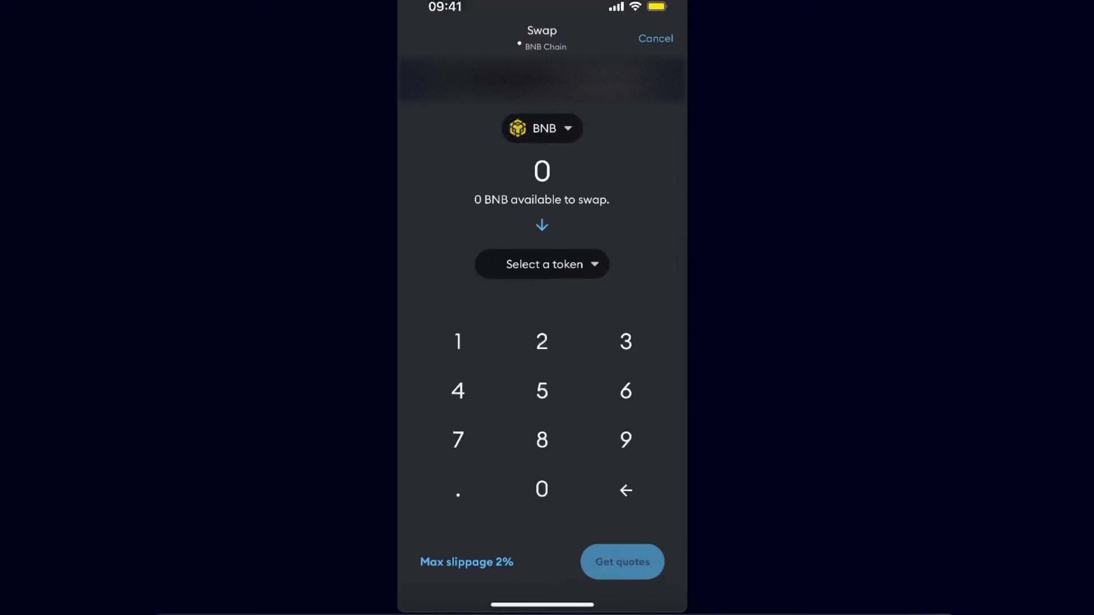
Step: Pick ETH as the token to swap from, then clear the search to find BNB
left_click(542, 129)
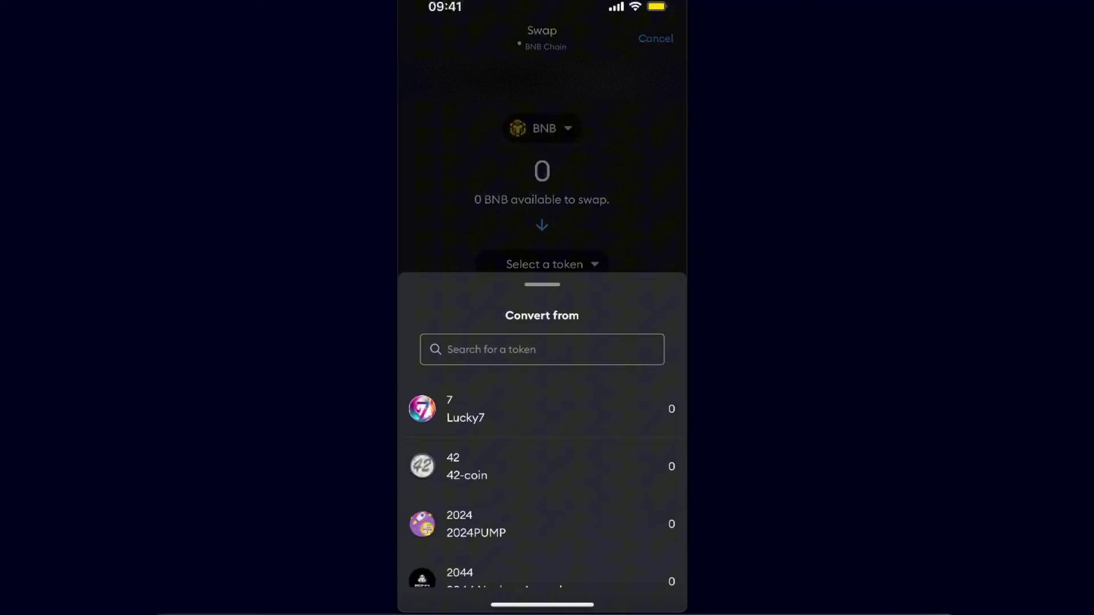
left_click(543, 349)
type("Eth")
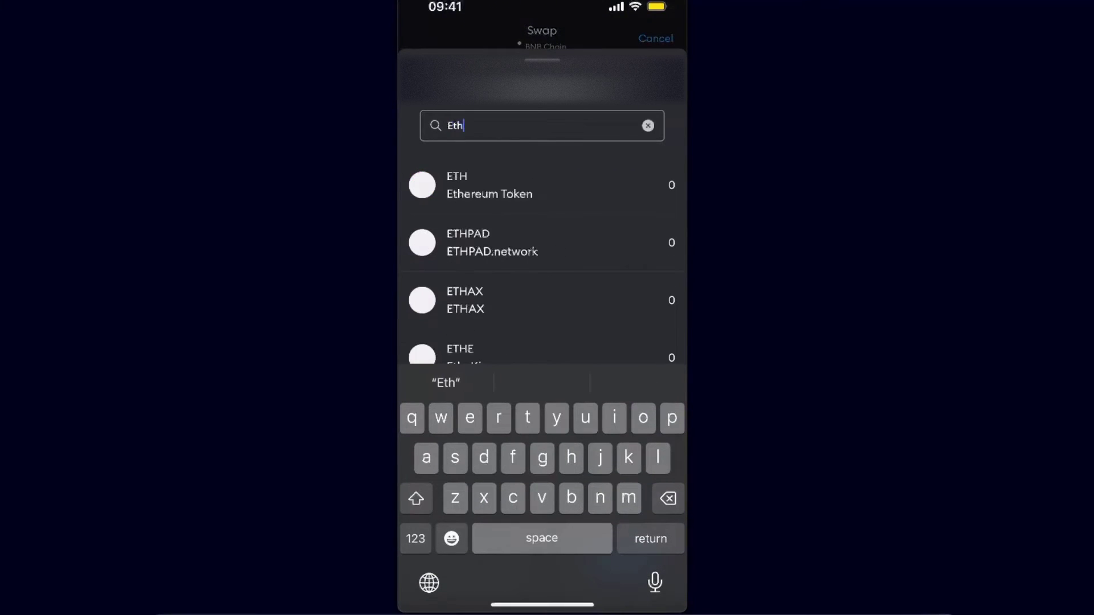
left_click(489, 184)
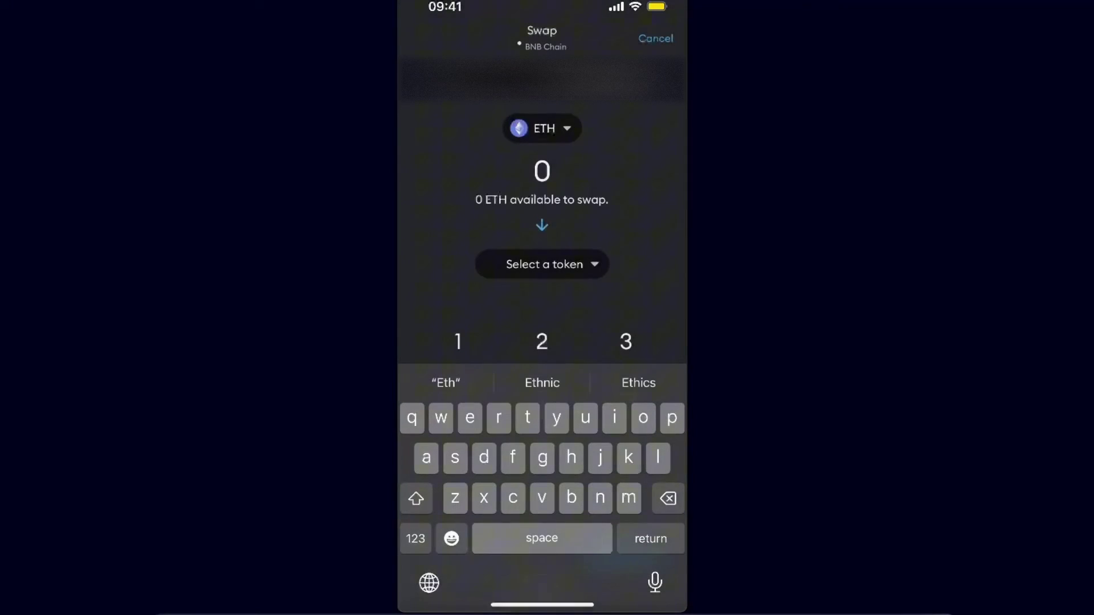
type("b")
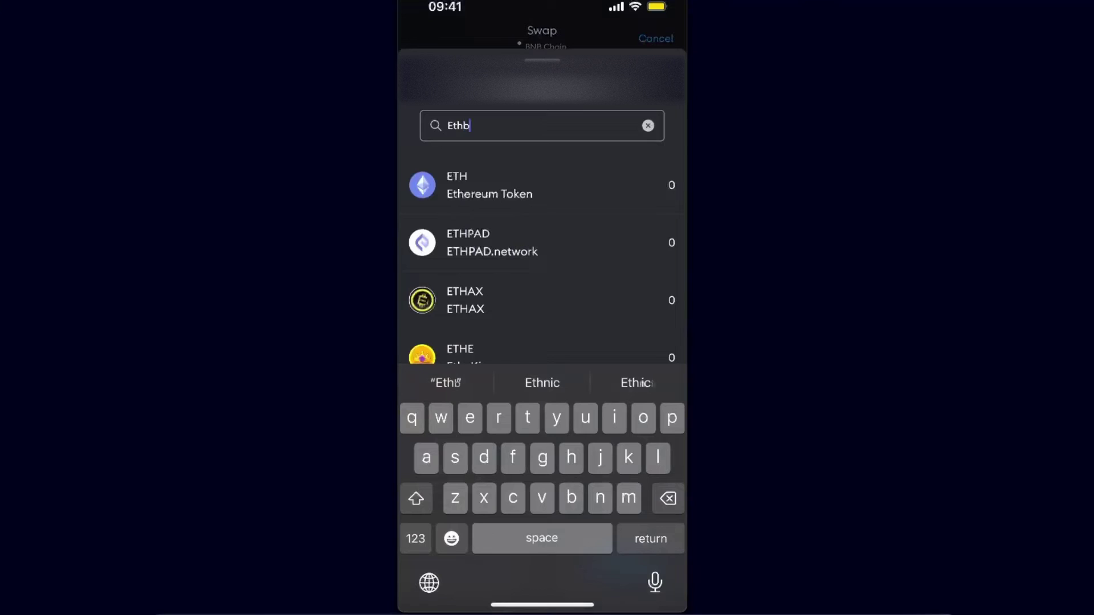
type("nb")
key("BackSpace")
key("BackSpace")
key("BackSpace")
key("BackSpace")
key("BackSpace")
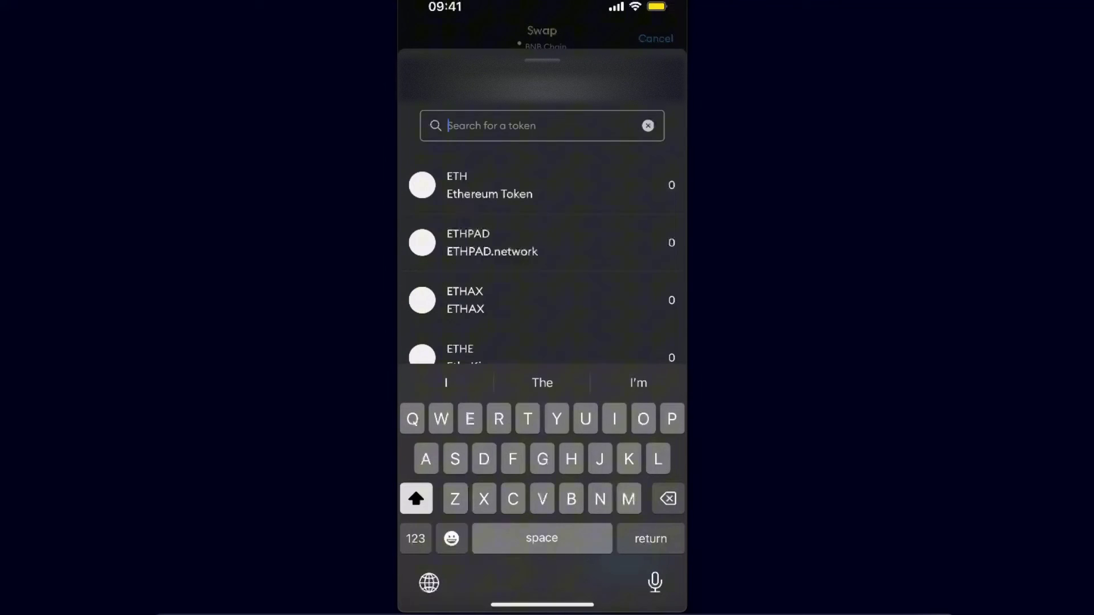
type("Bnb")
key("BackSpace")
key("BackSpace")
key("BackSpace")
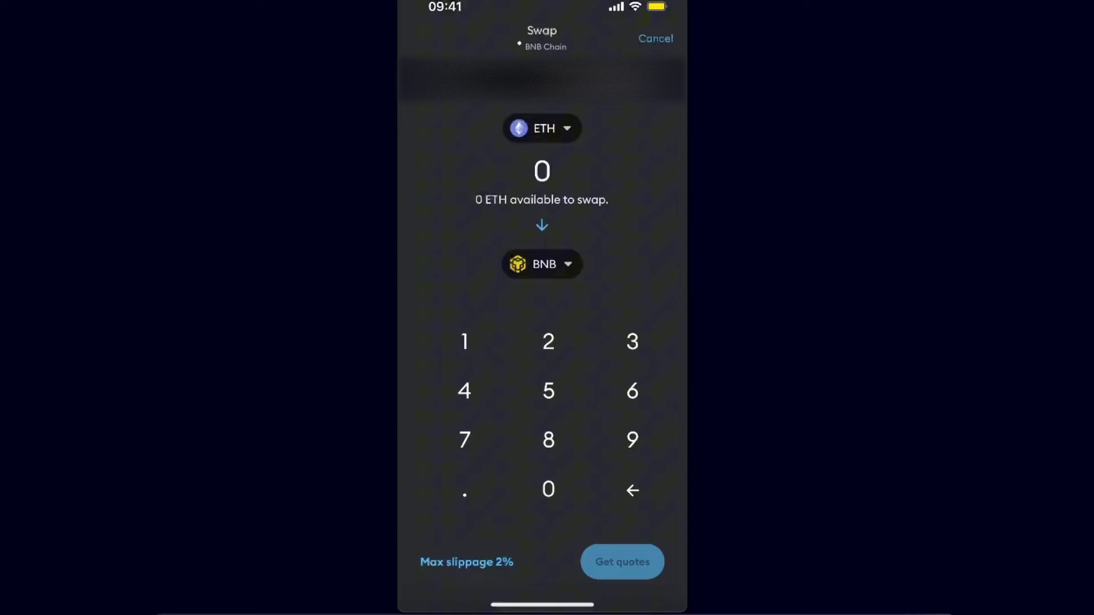
Step: Enter 0.02 ETH as the swap amount and open the 2% max slippage setting
left_click(542, 489)
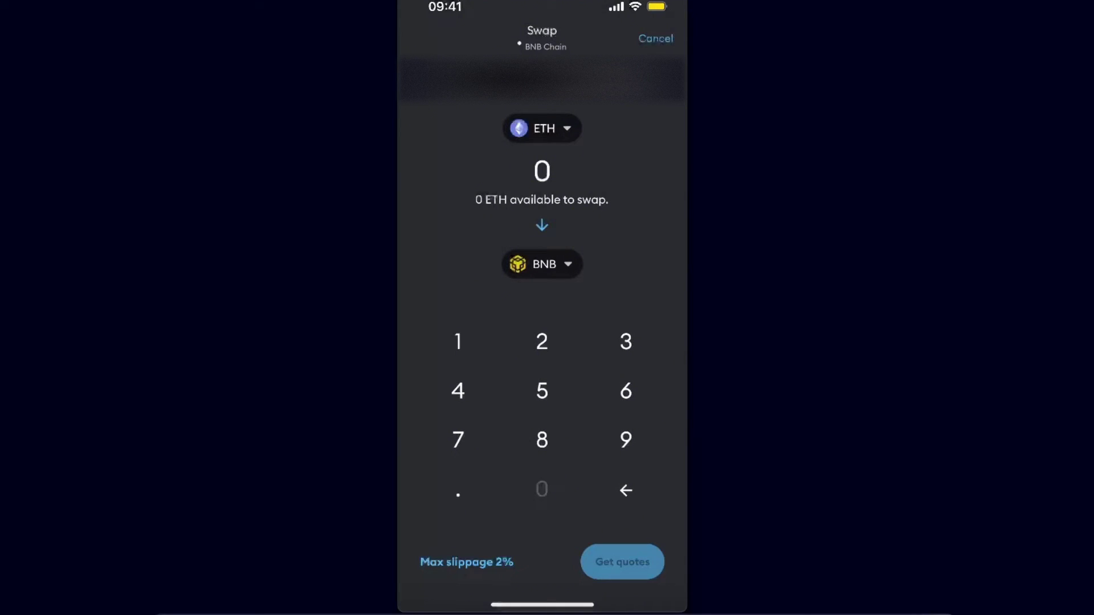
left_click(458, 489)
left_click(542, 489)
left_click(542, 341)
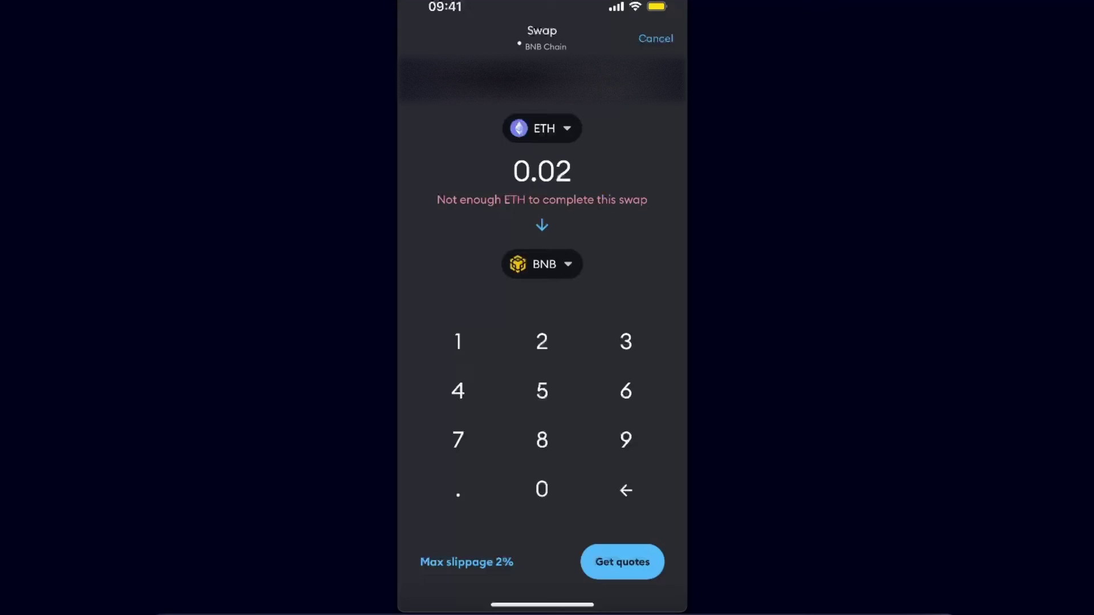
left_click(465, 562)
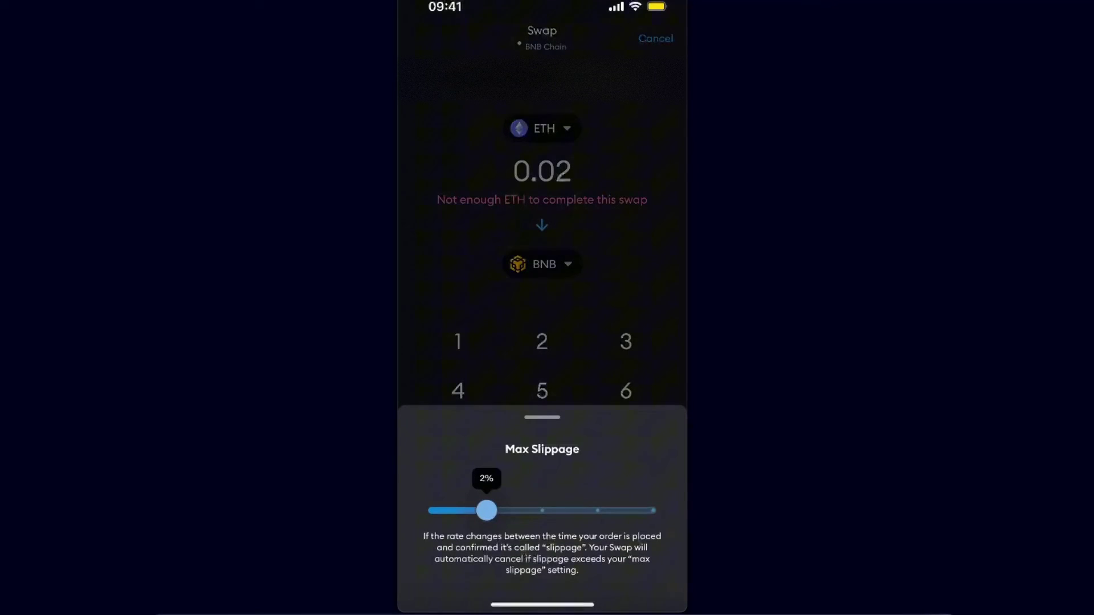
Step: Close the slippage sheet and fetch quotes for 0.02 ETH, about 0.09263 BNB
left_click(622, 561)
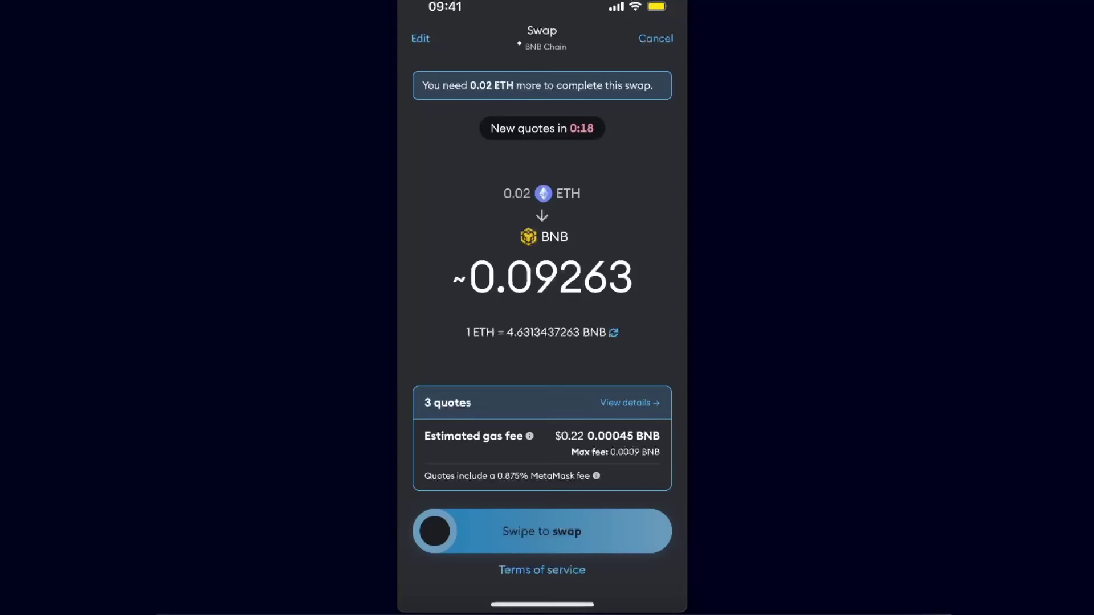
Step: Read and dismiss the estimated gas fee explanation for the $0.22 gas quote
left_click(529, 436)
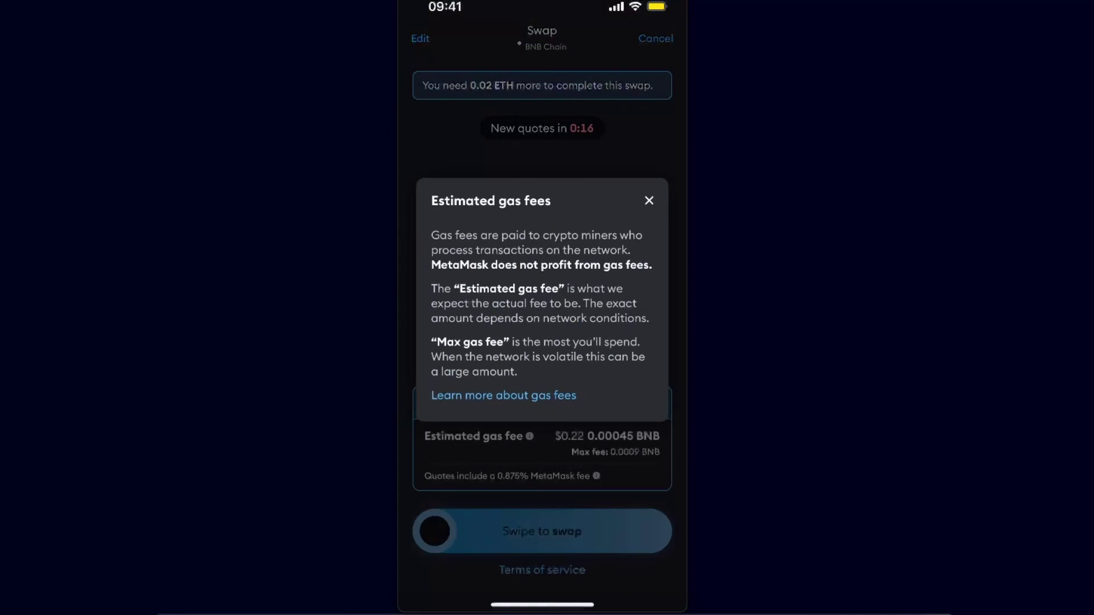
left_click(649, 200)
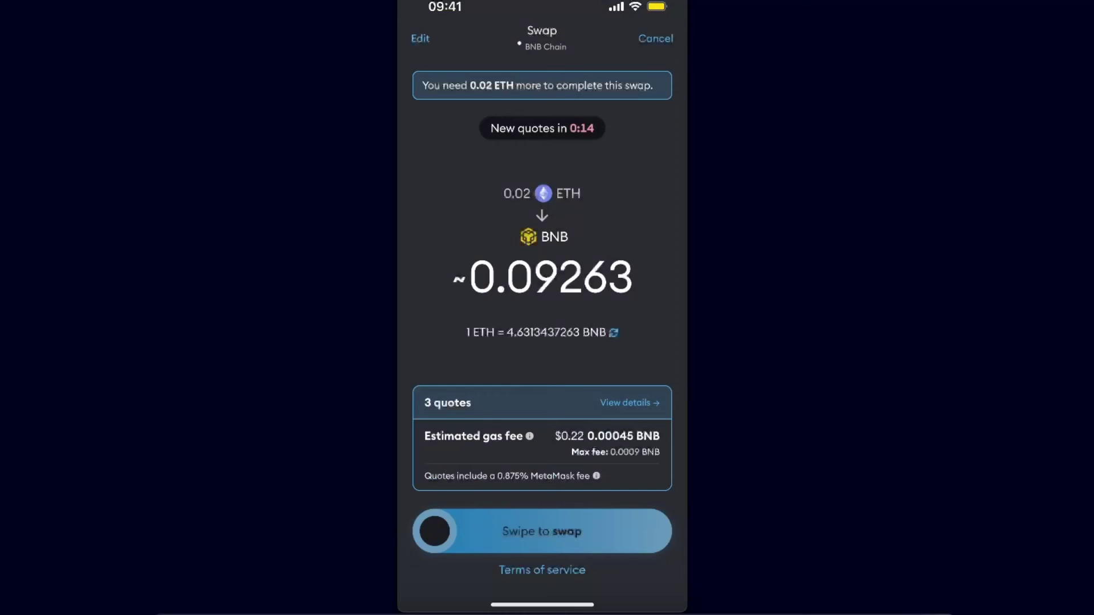